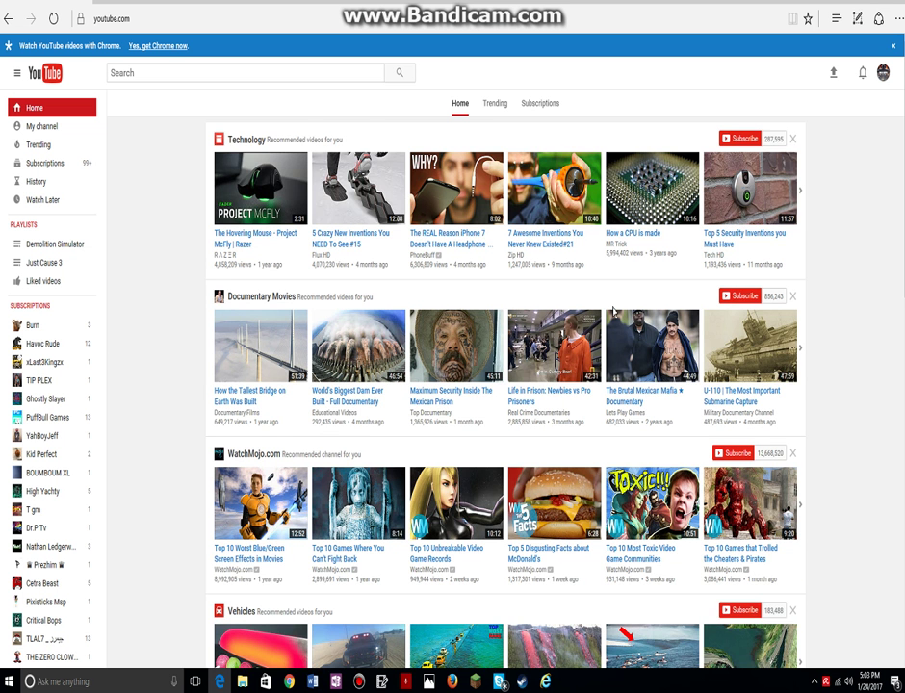
scroll(414, 324, "down", 1)
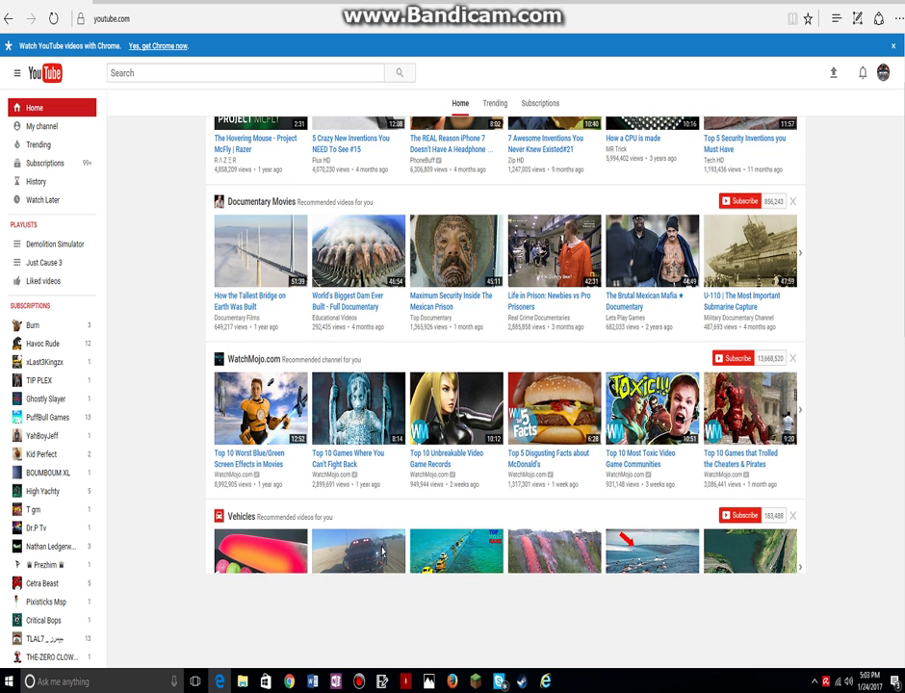
scroll(382, 551, "up", 1)
scroll(384, 546, "down", 1)
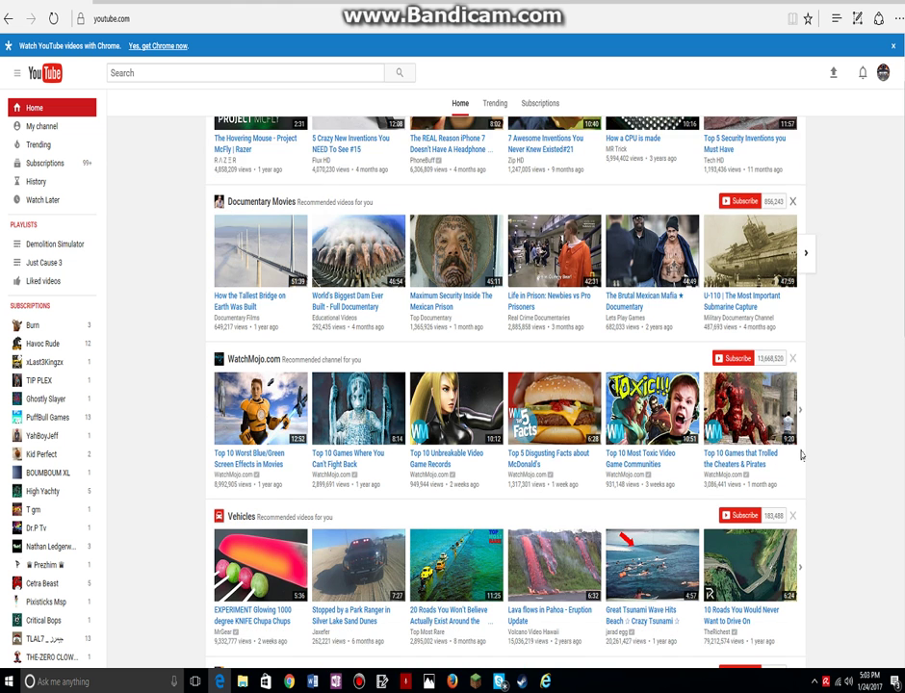
scroll(801, 454, "up", 1)
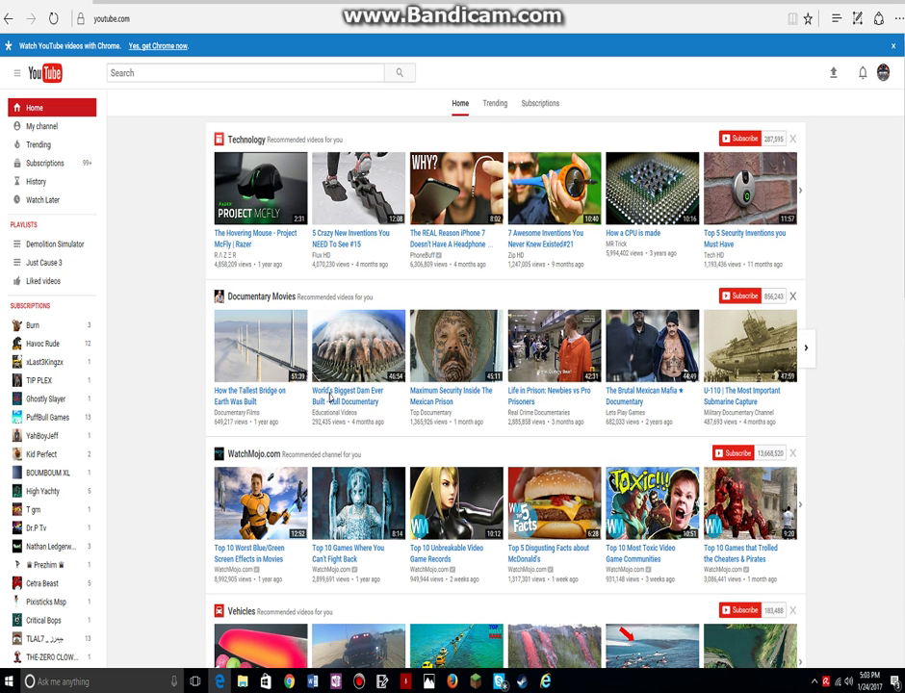
Open Creator Studio for the Swavecado Studios channel and view the channel's status and features.
left_click(883, 75)
left_click(842, 140)
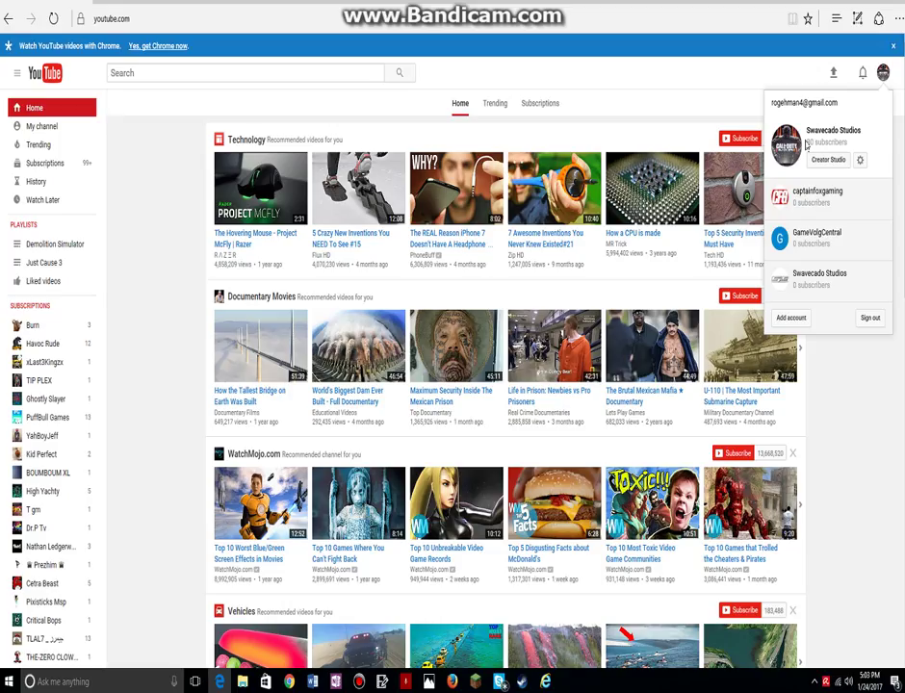
left_click(820, 165)
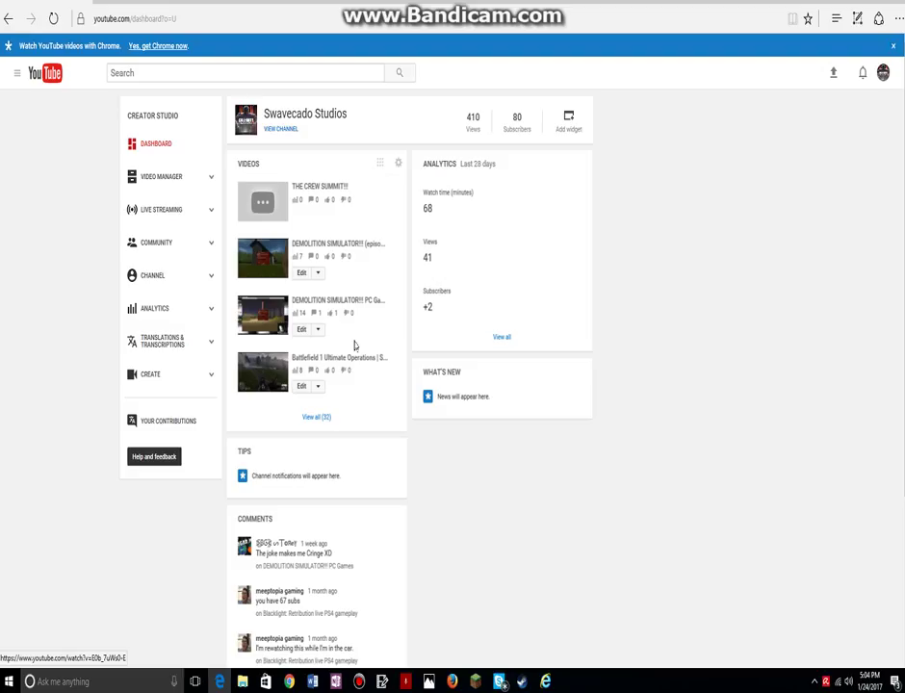
scroll(386, 377, "down", 2)
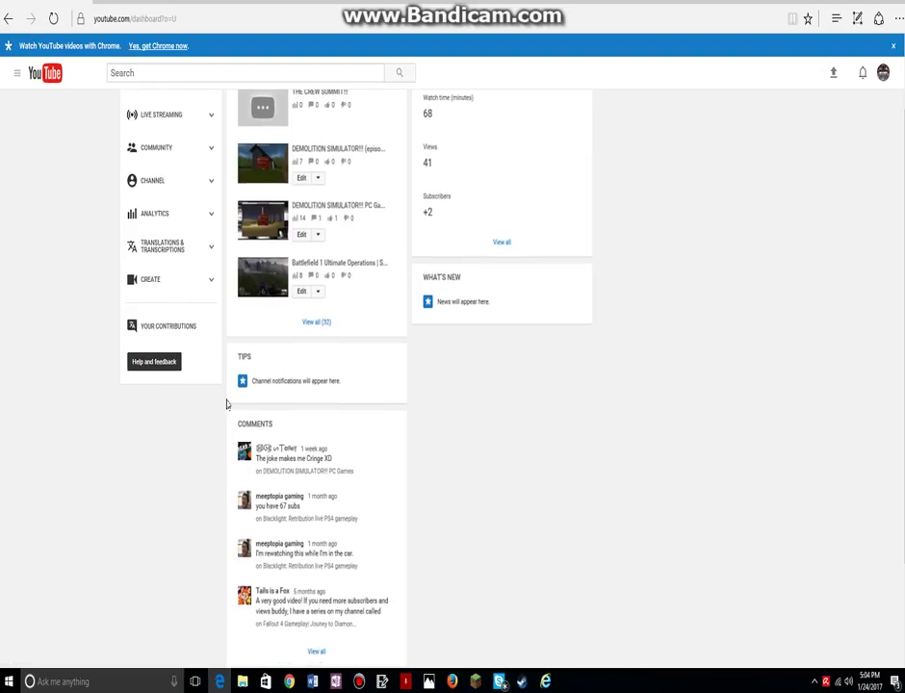
scroll(183, 286, "up", 2)
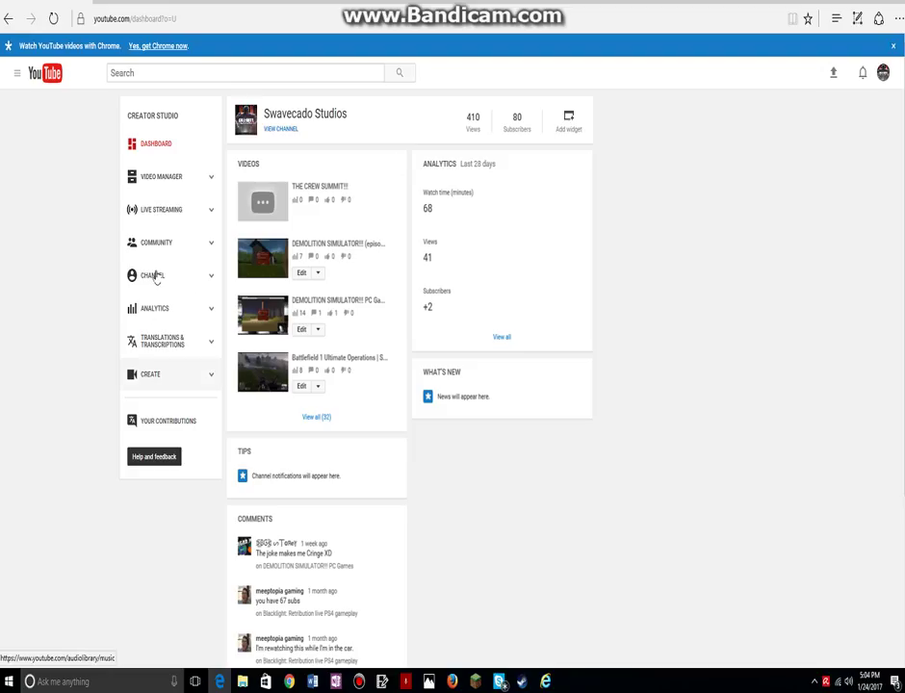
left_click(214, 280)
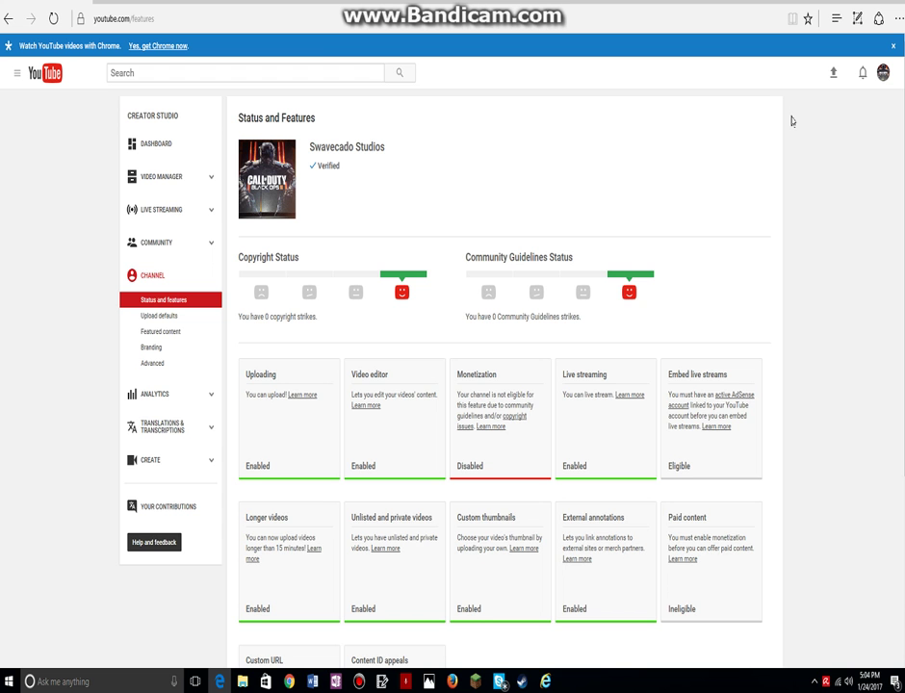
Open the list of all channels from the YouTube account settings and start creating a new channel.
key("alt+Left")
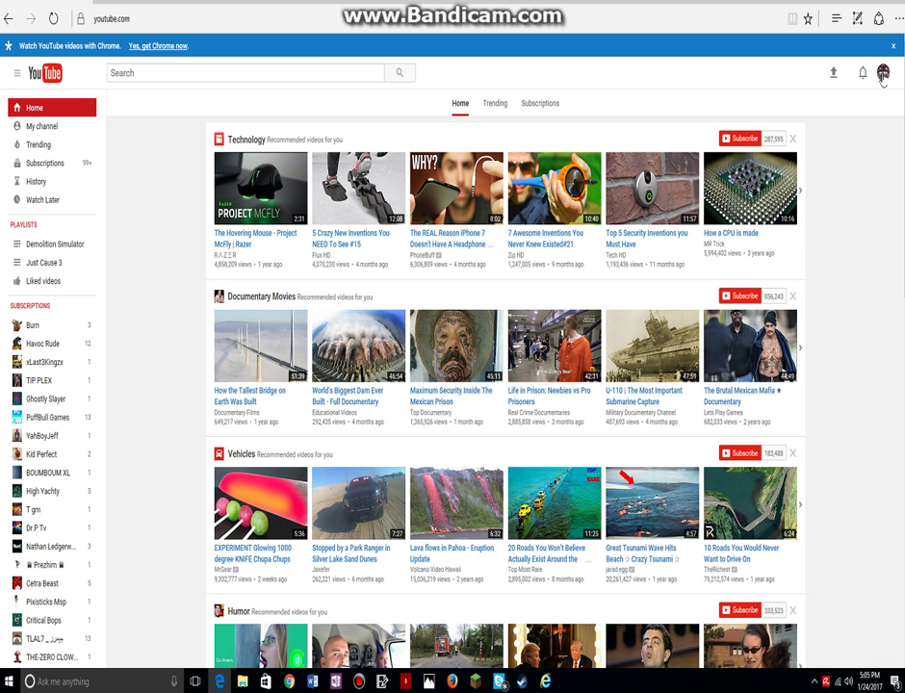
left_click(883, 75)
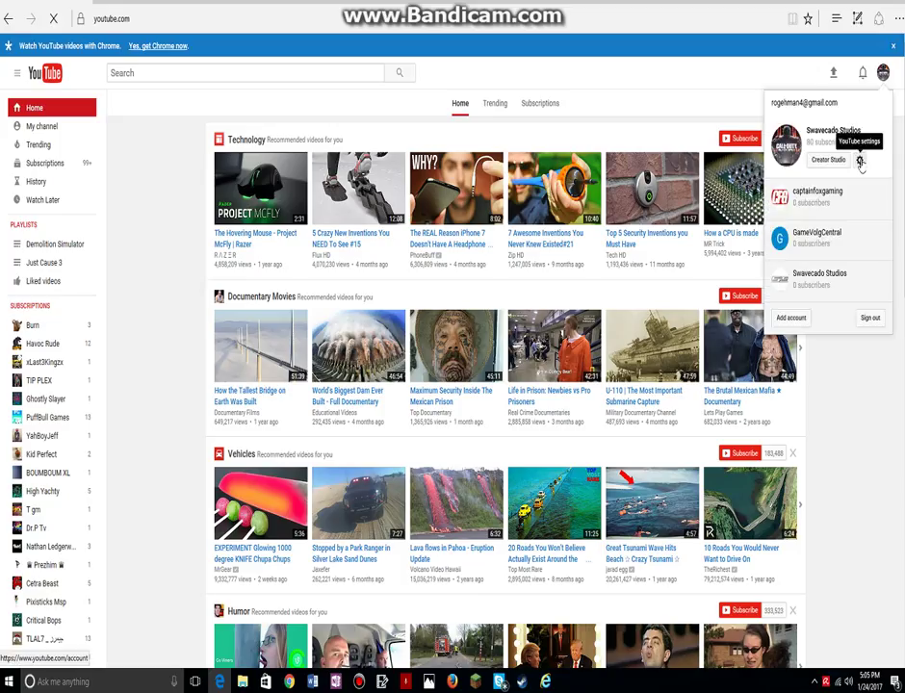
left_click(861, 162)
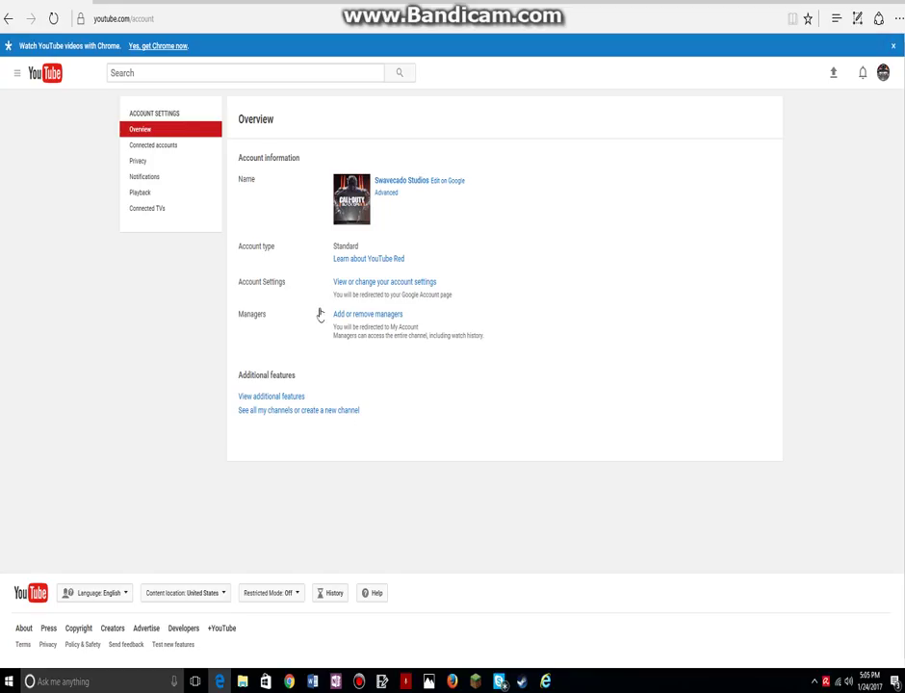
left_click(311, 411)
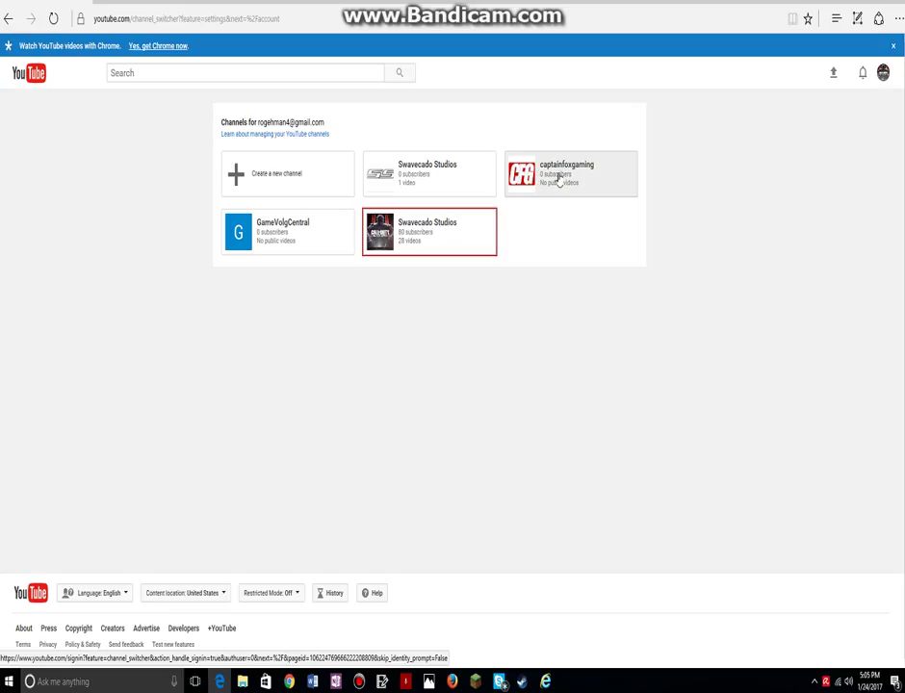
left_click(303, 181)
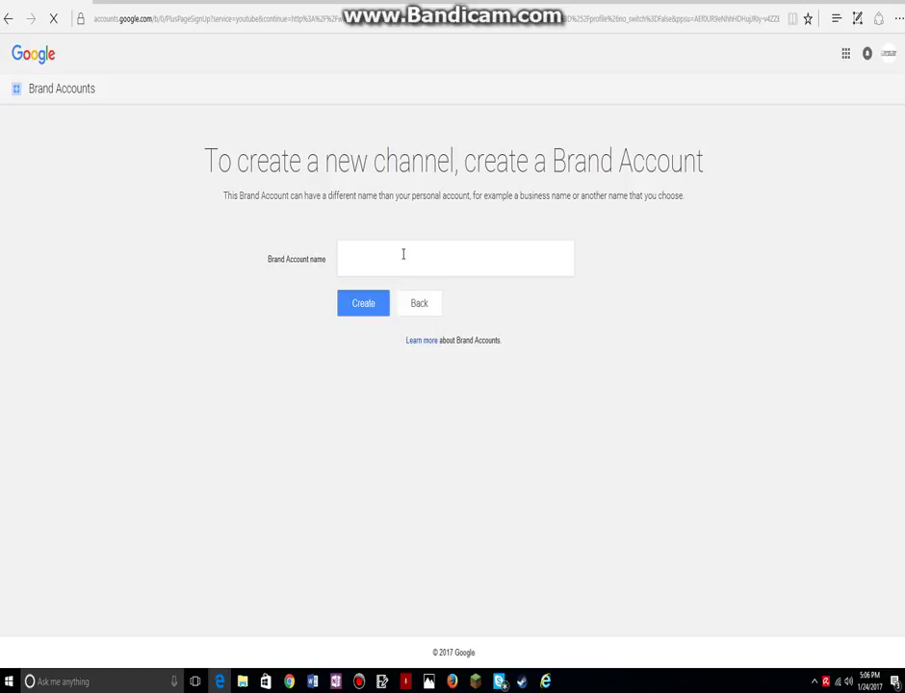
left_click_drag(430, 164, 685, 215)
left_click(685, 215)
left_click_drag(252, 199, 447, 206)
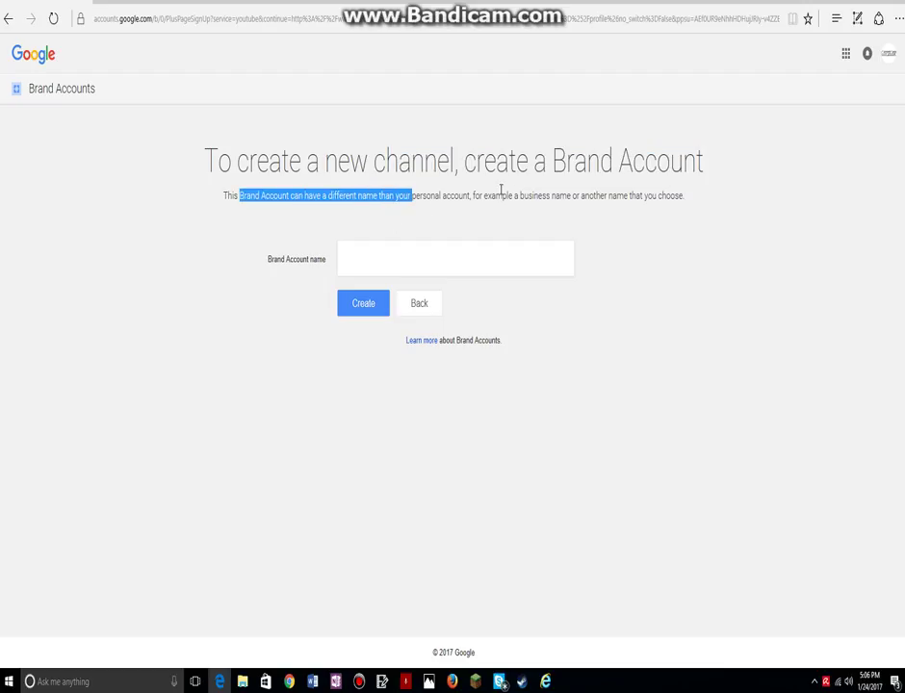
left_click_drag(513, 191, 600, 225)
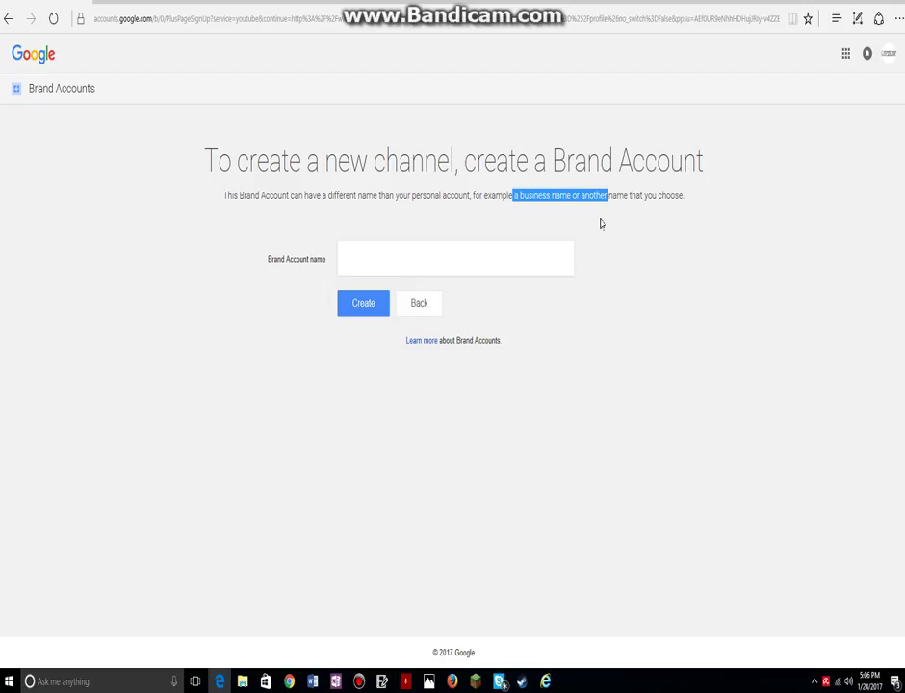
left_click(467, 375)
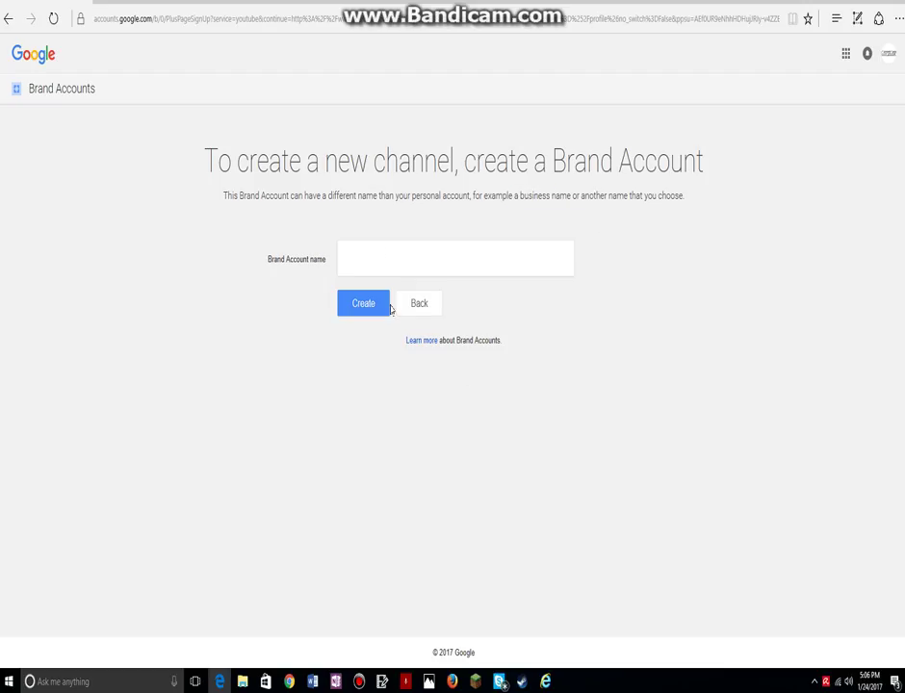
Name the new Brand Account NotSwavecado and create its channel.
left_click(379, 252)
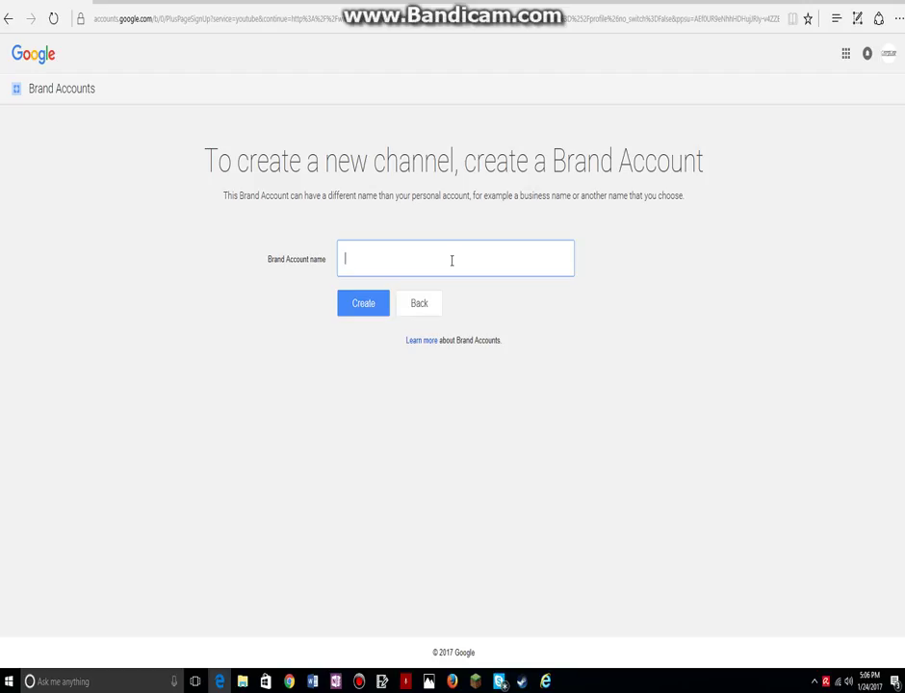
type("NotSwavecado")
left_click(363, 305)
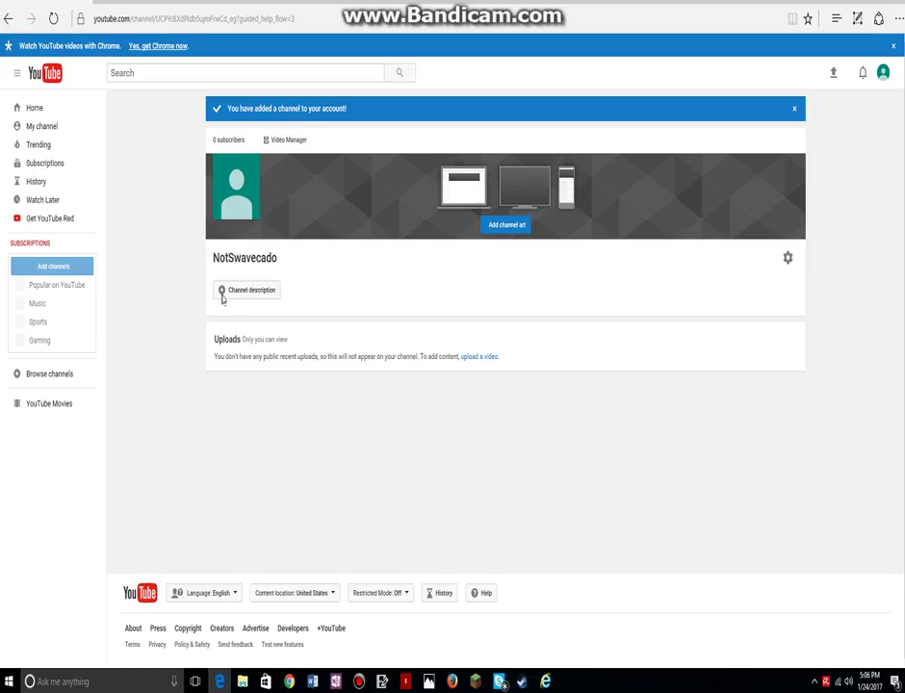
Add the channel description "Not Swavecado DON'T SUBSCRIBE!" to the new channel and save it.
triple_click(259, 294)
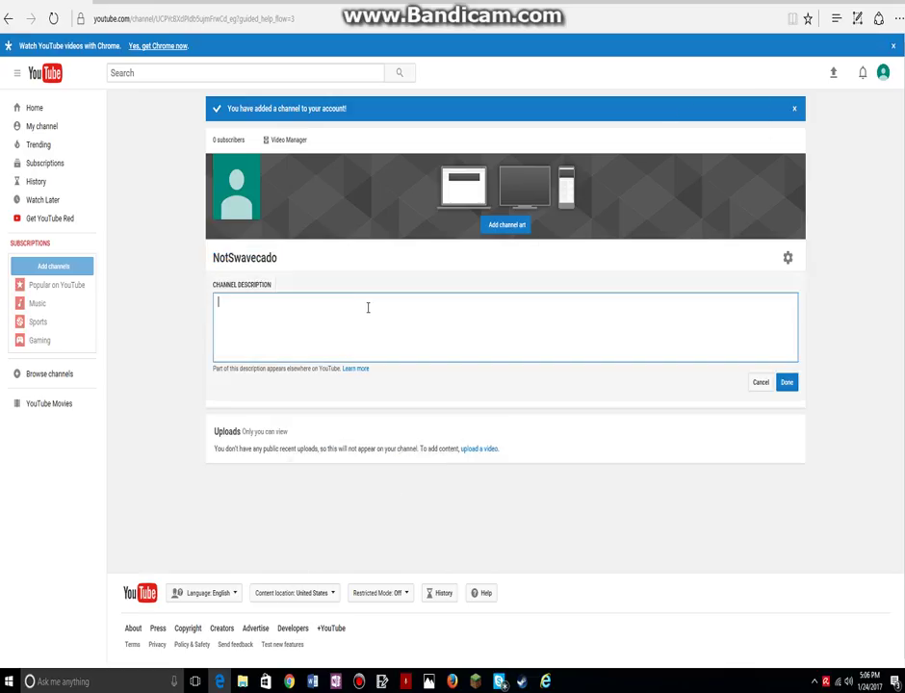
type("Not Swavecado DON'T SUBSCRIBE")
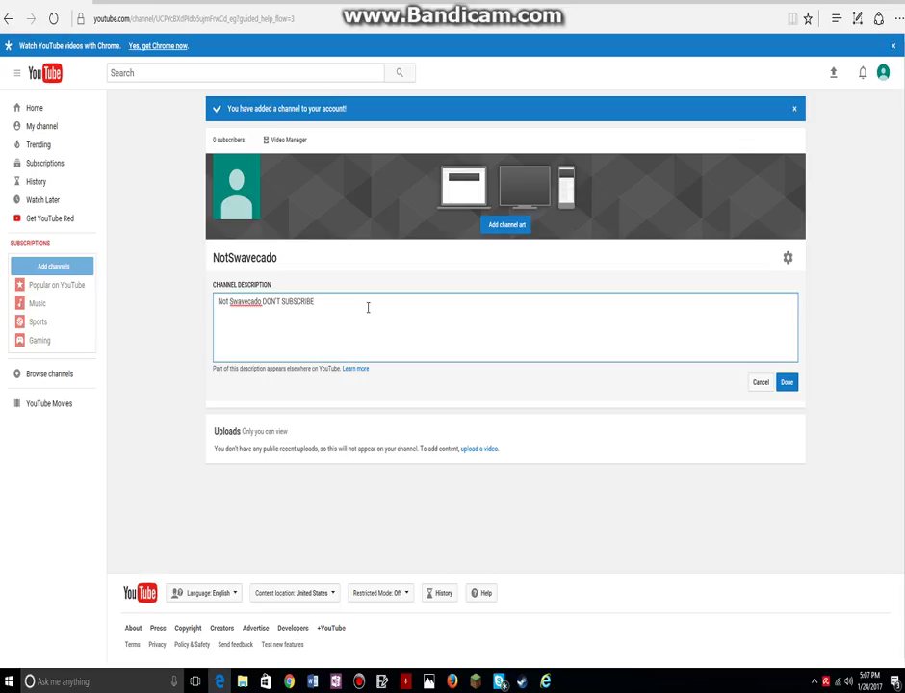
type("!")
left_click(787, 381)
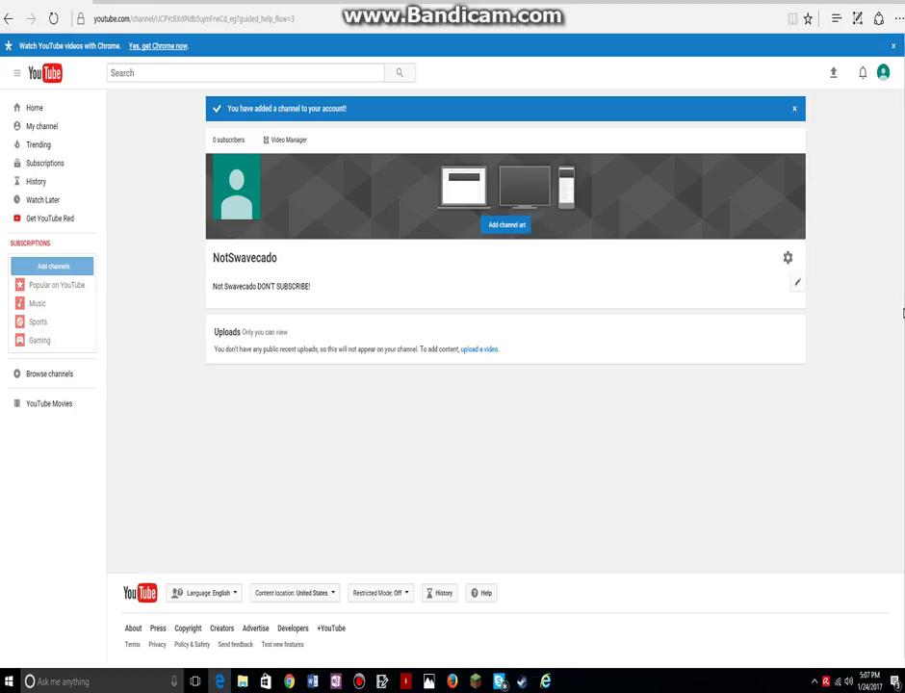
Look over the NotSwavecado channel's privacy and layout settings without changing them, and open its Creator Studio.
left_click(788, 258)
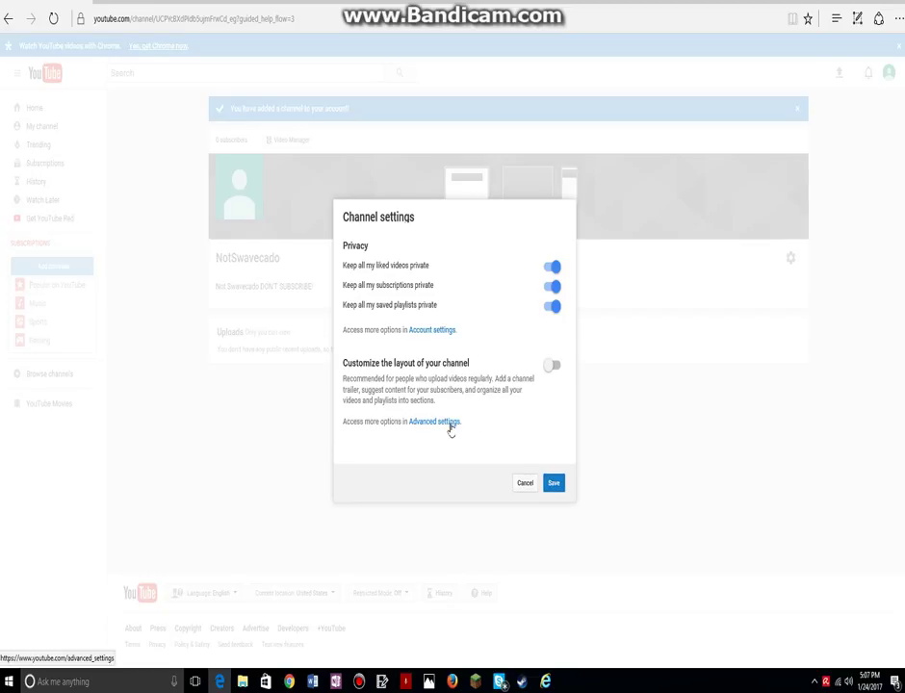
left_click(701, 313)
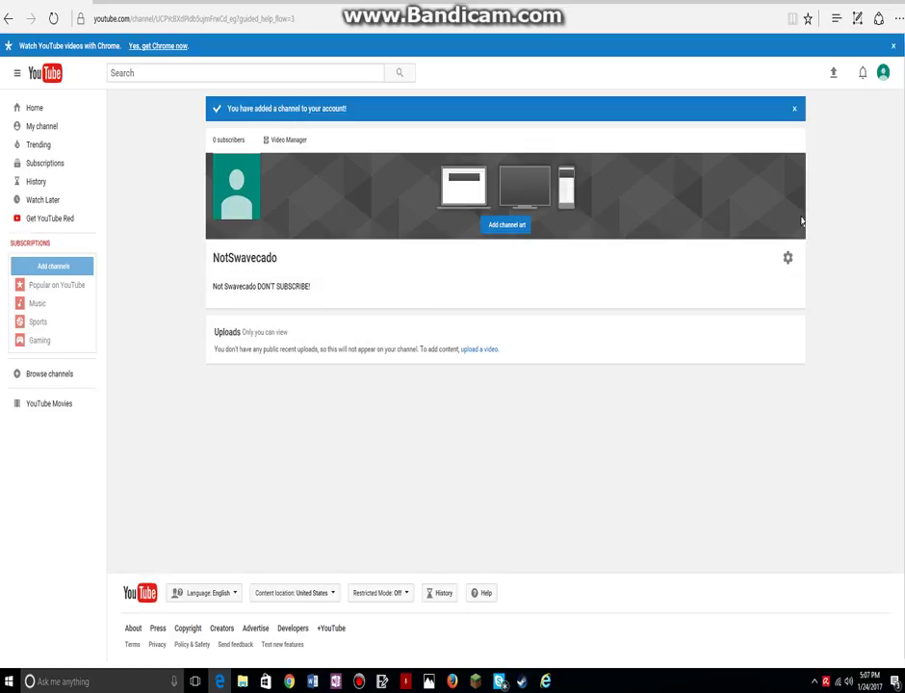
left_click(882, 72)
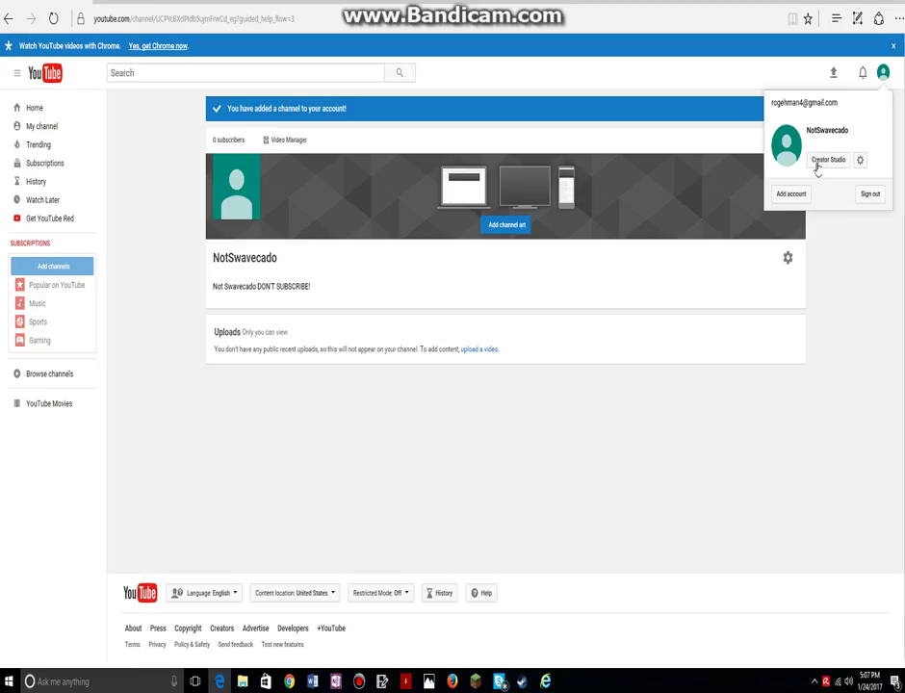
left_click(817, 168)
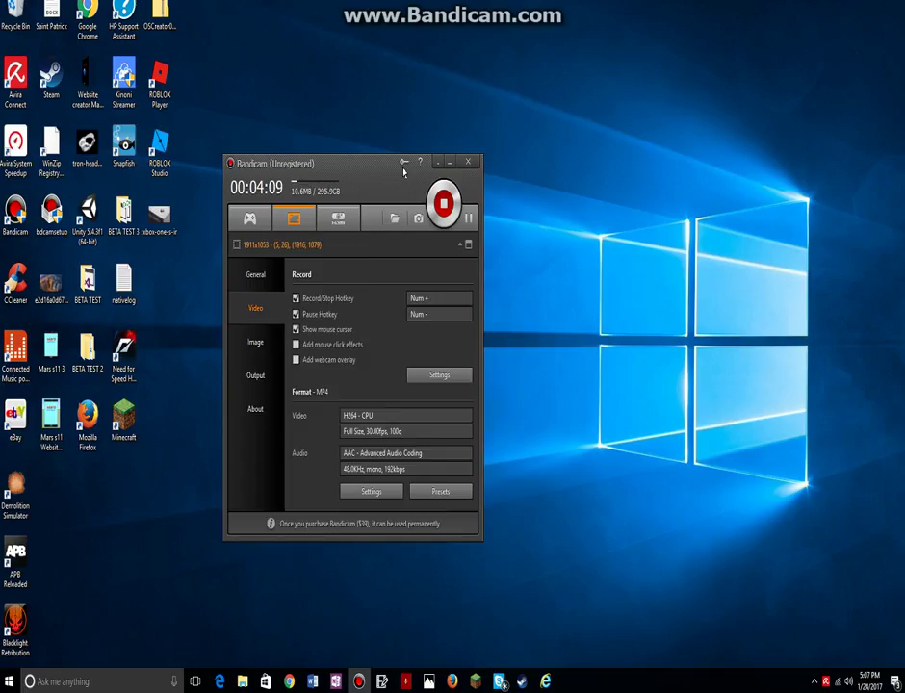
left_click_drag(404, 172, 458, 180)
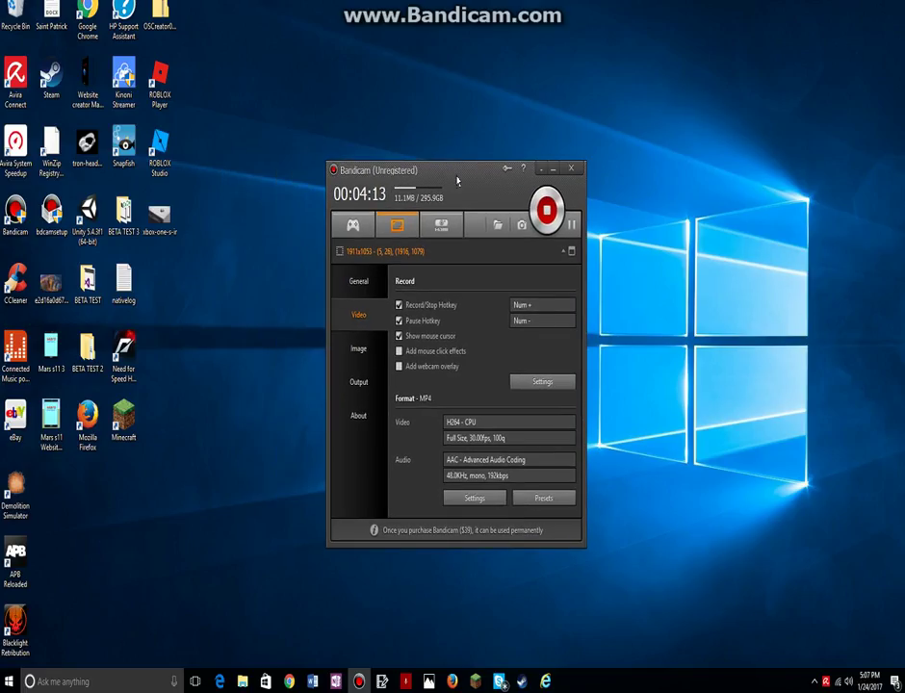
left_click(545, 171)
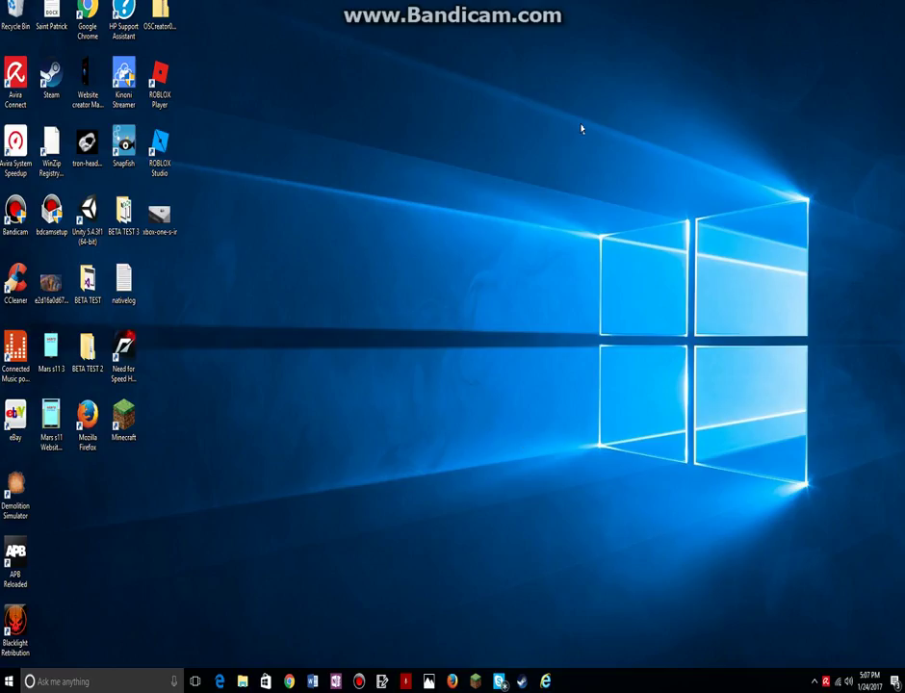